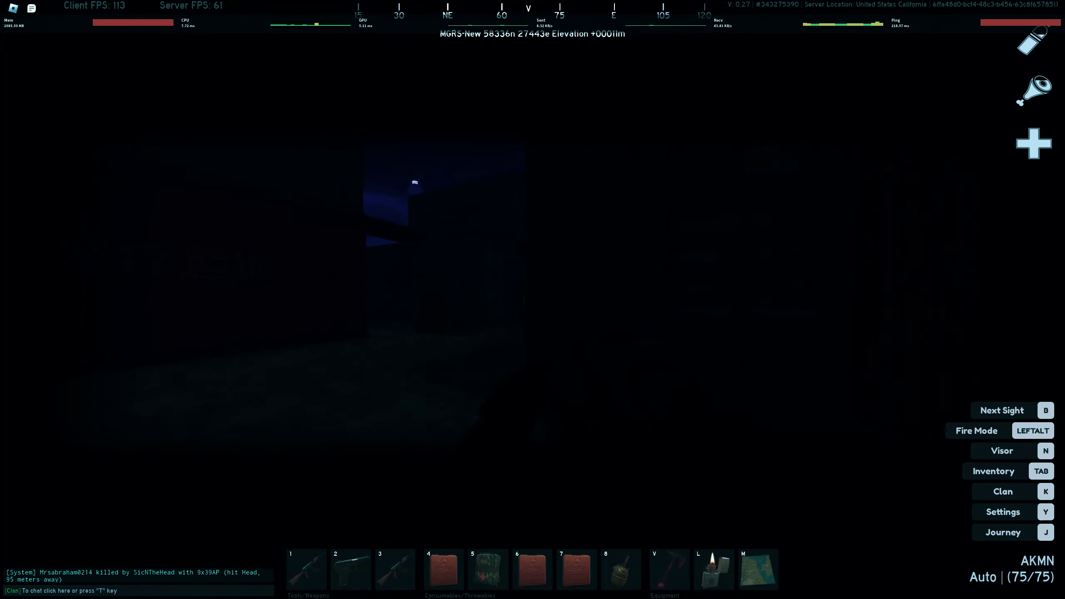
- Fire the AKMN at the enemy on the orange-lit stairwell until the kill message appears
click(533, 300)
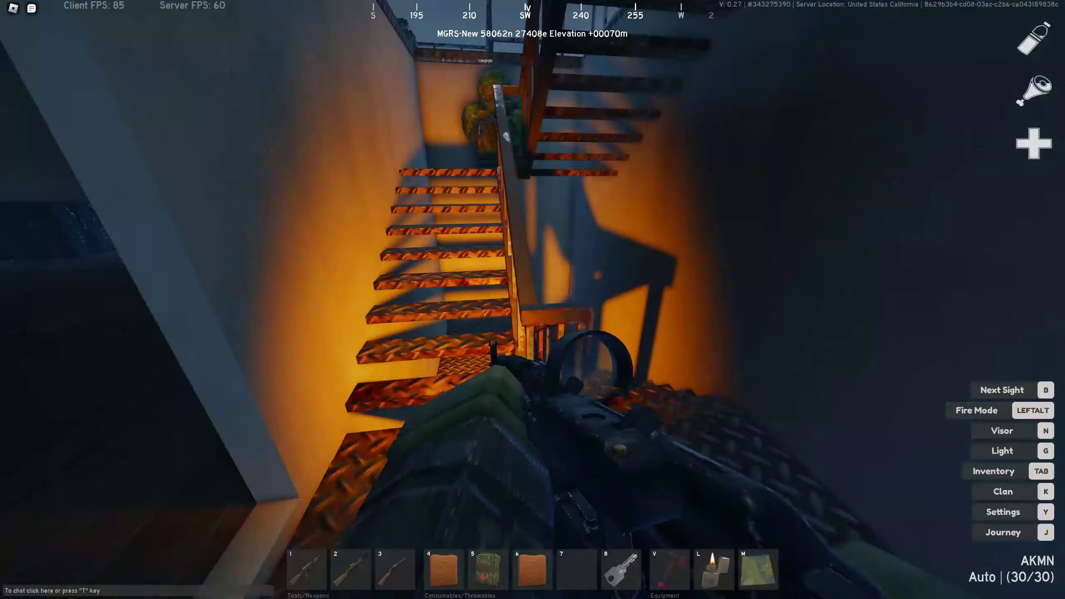
click(533, 300)
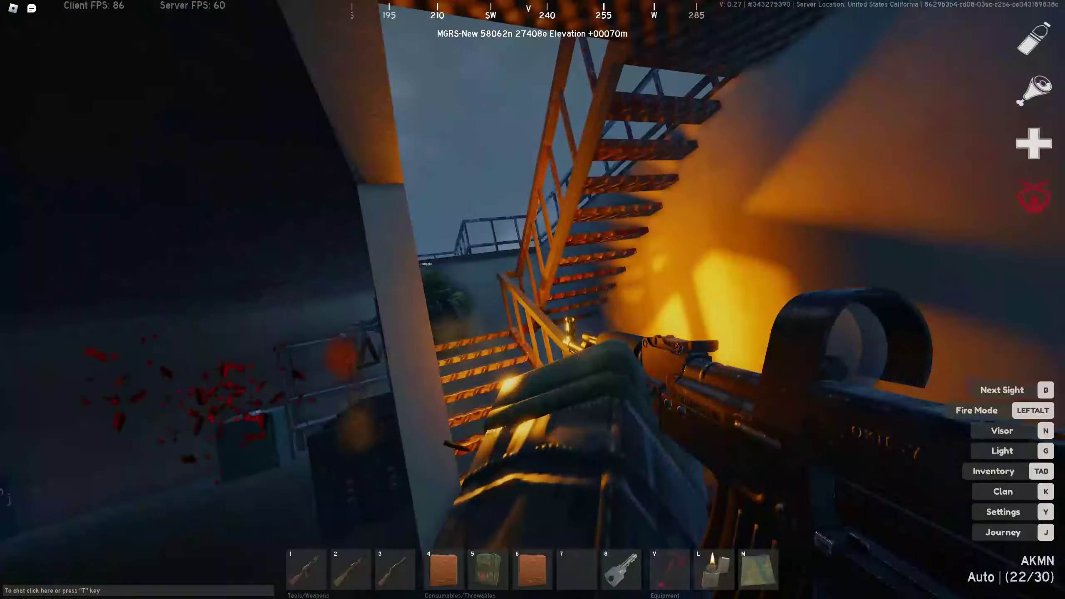
click(533, 300)
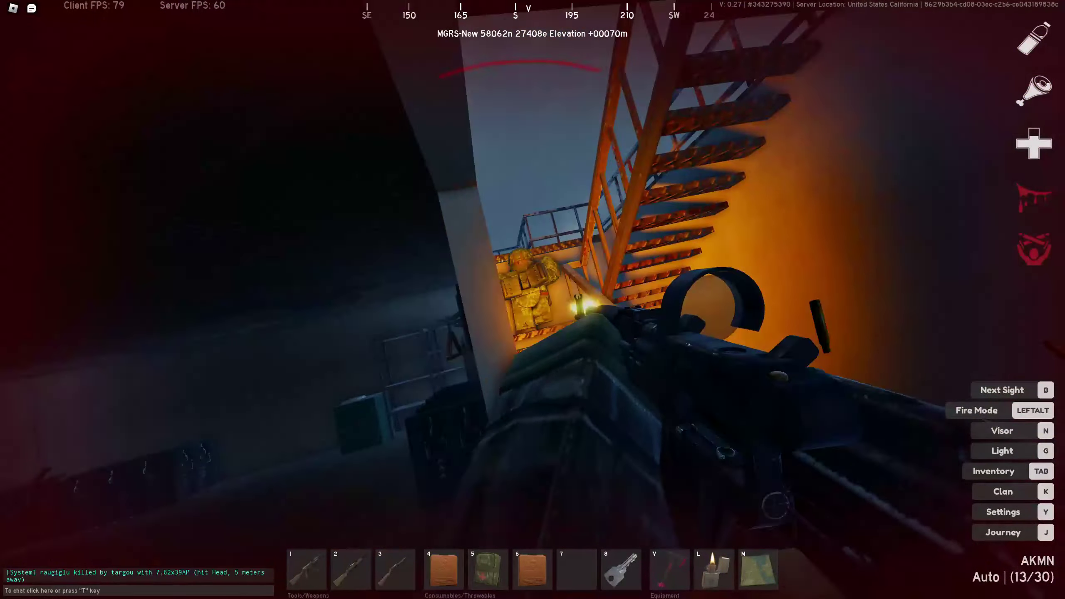
click(533, 300)
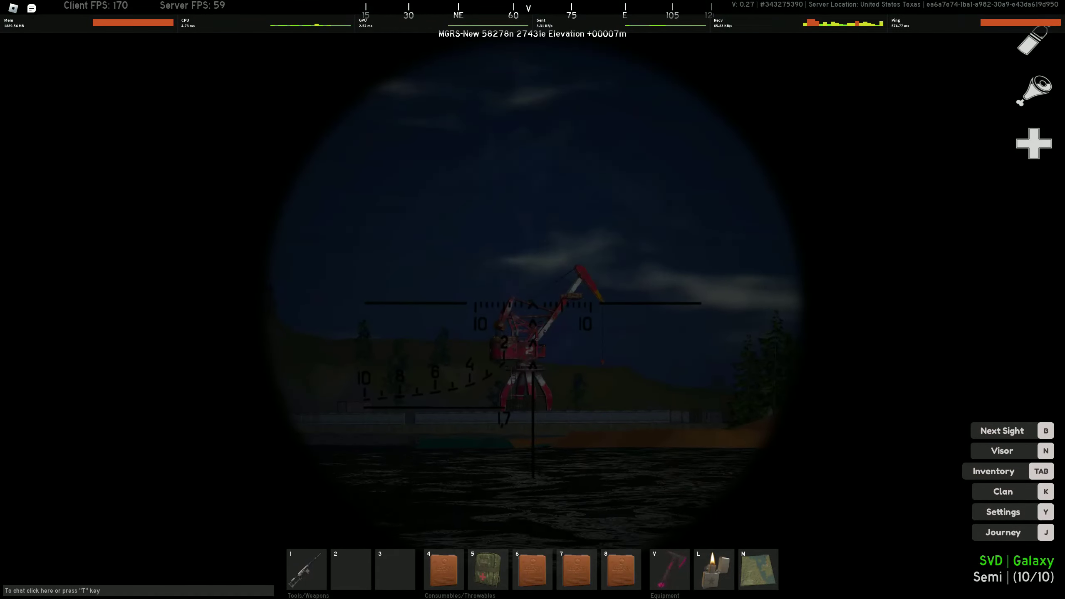
- Land a scoped SVD shot across the water, then shoot an indoor enemy through the AS Val scope
click(533, 300)
click(533, 300)
right_click(533, 300)
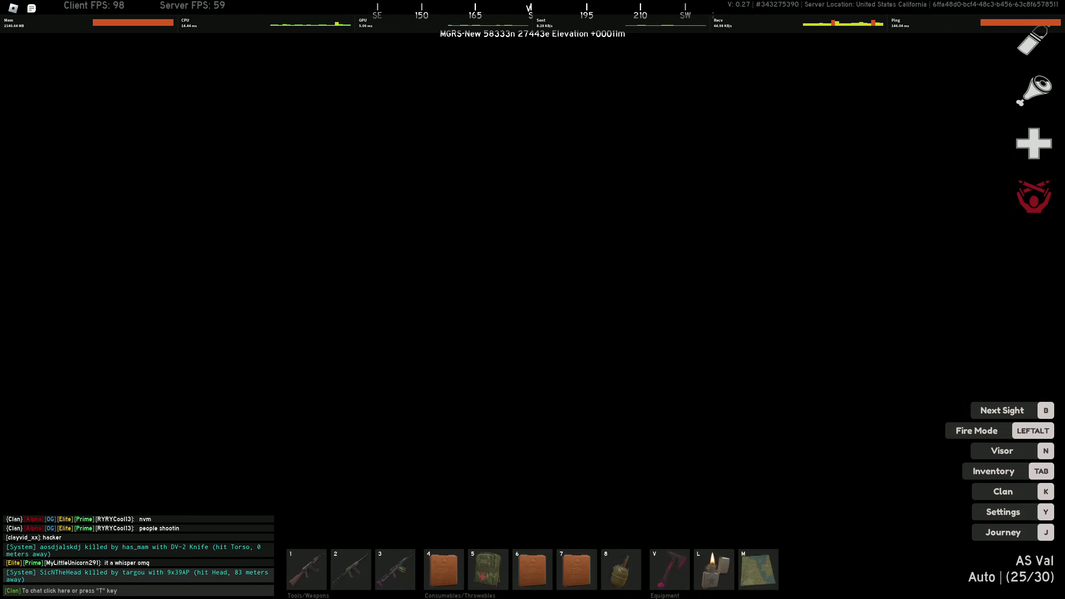
text(r)
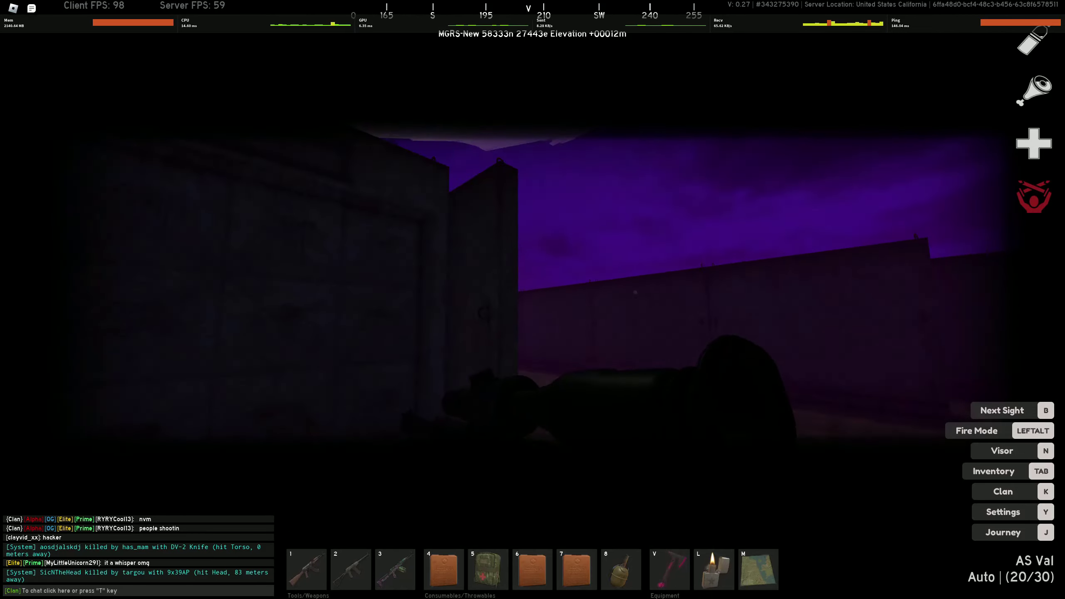
text(tup)
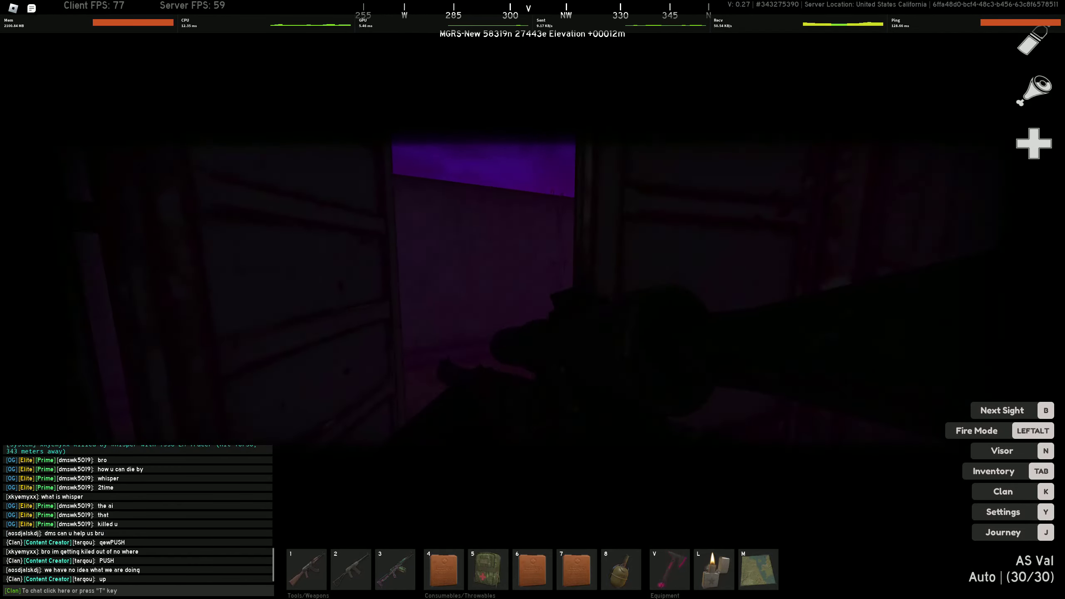
right_click(532, 299)
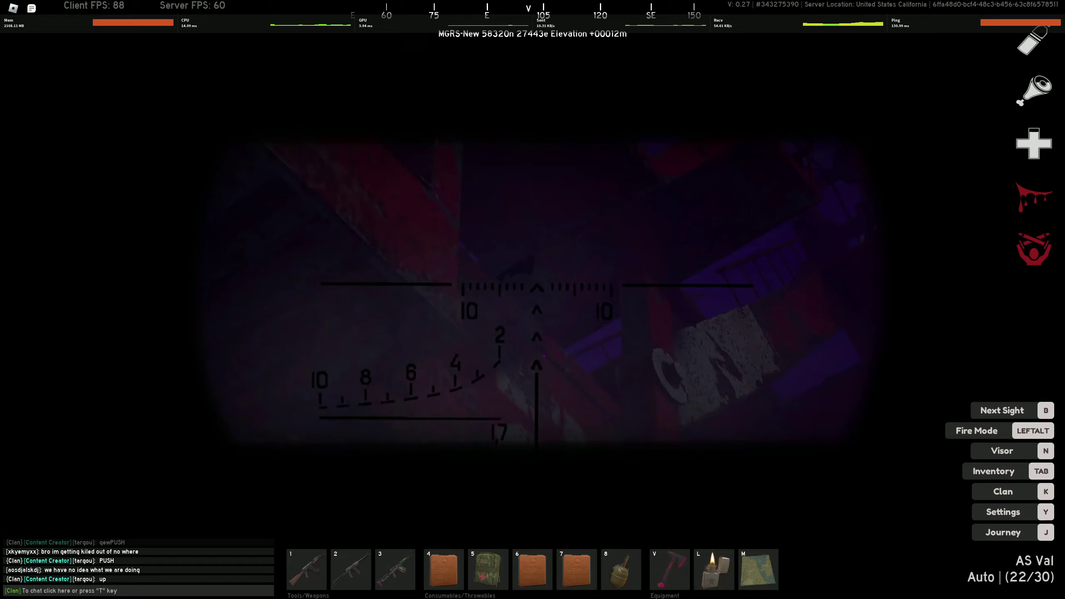
click(532, 300)
- Reload the AS Val with a full magazine and shoot the enemy in the field
key(r)
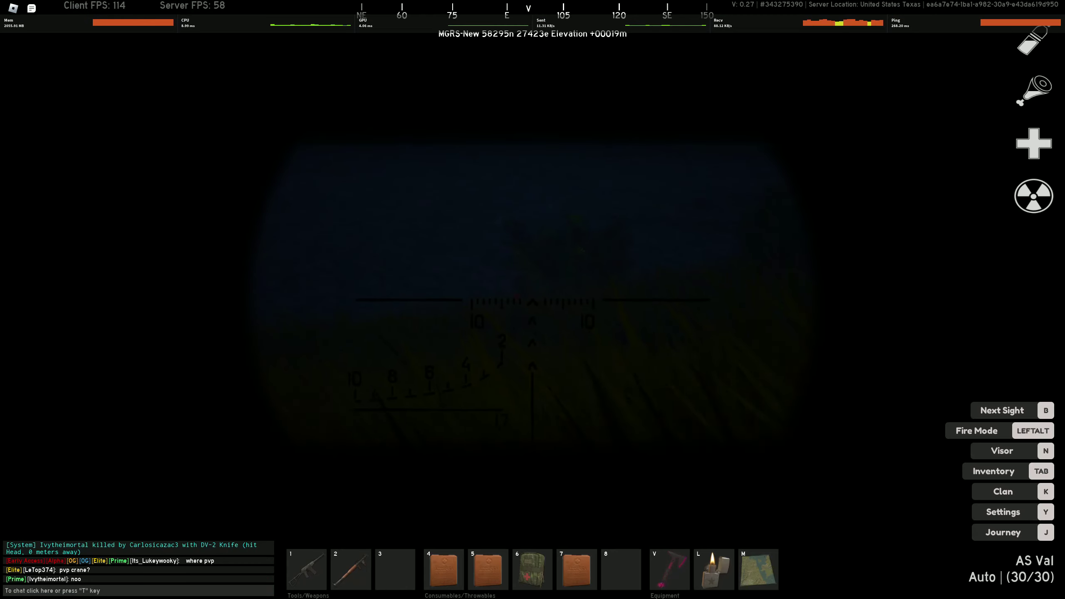
click(533, 300)
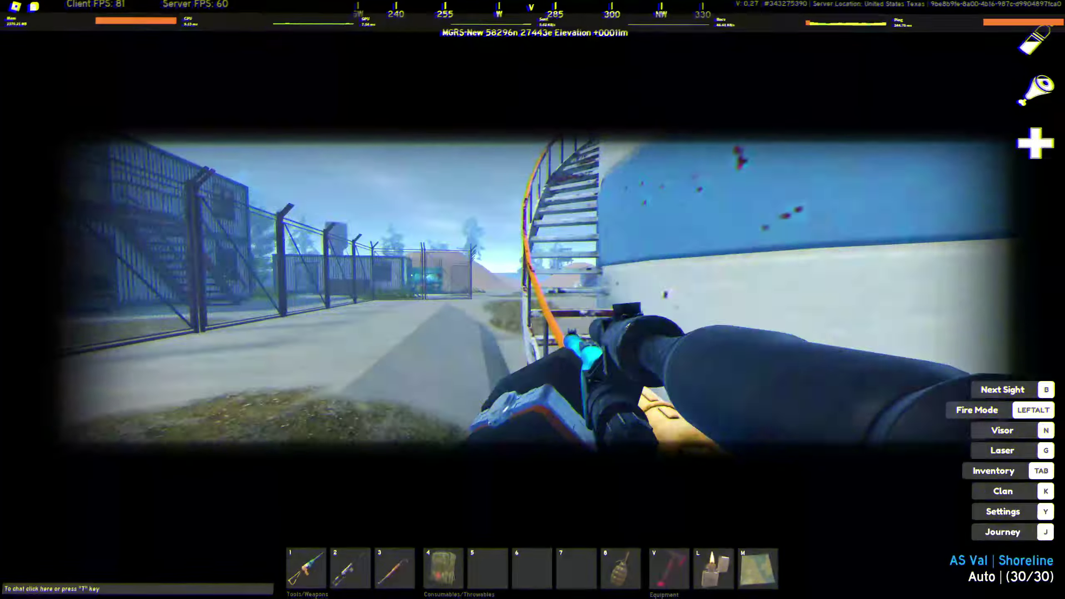
right_click(533, 300)
click(532, 299)
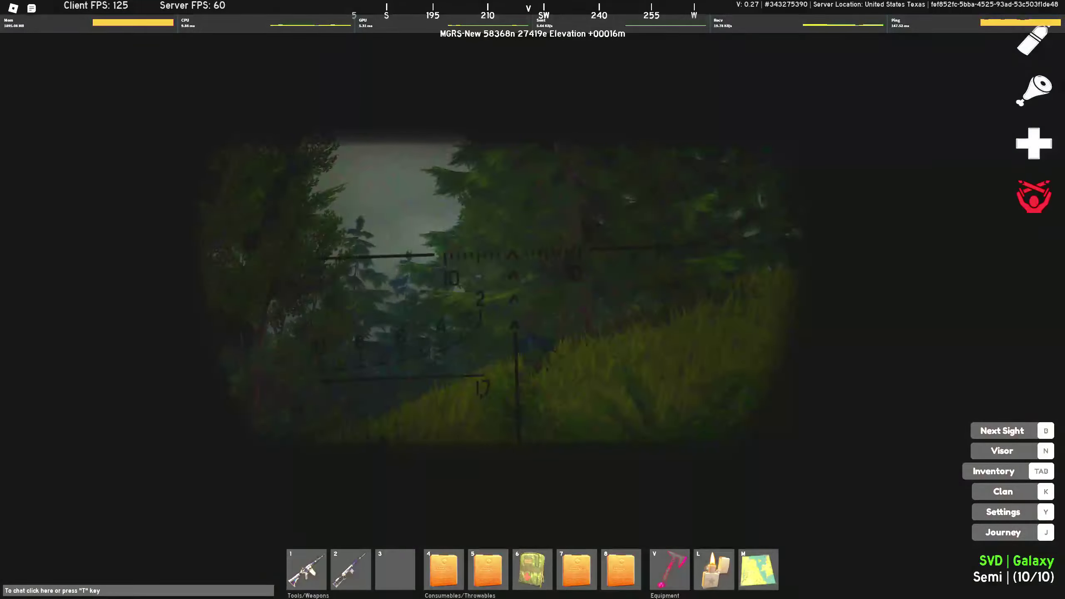
- Kill the enemy hidden in the forest and the enemy on the riverbank
click(533, 300)
click(533, 299)
click(533, 300)
click(533, 299)
right_click(533, 300)
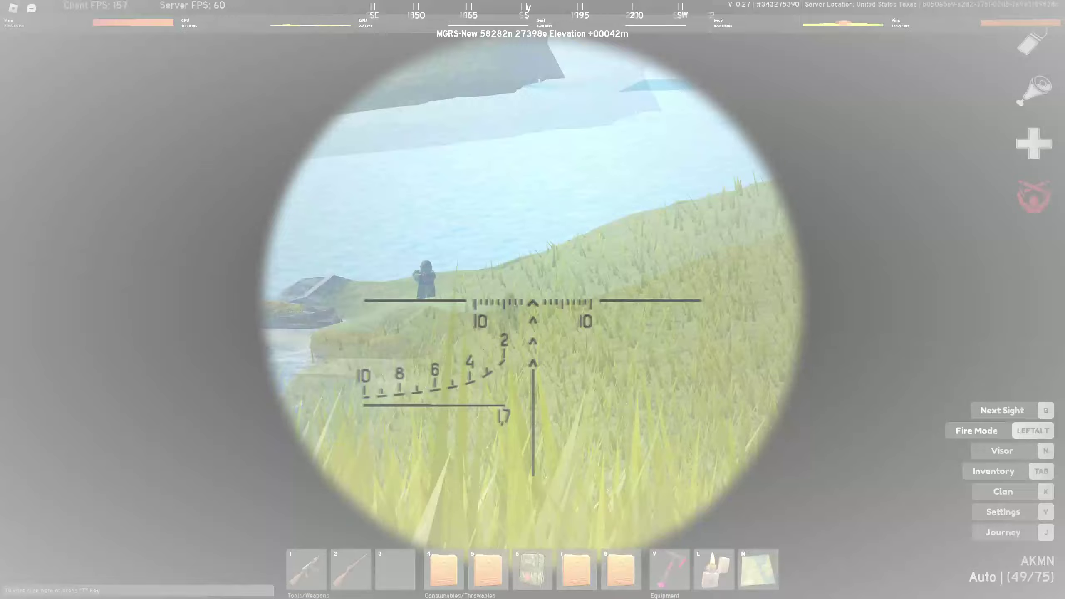
click(533, 299)
click(533, 300)
right_click(532, 300)
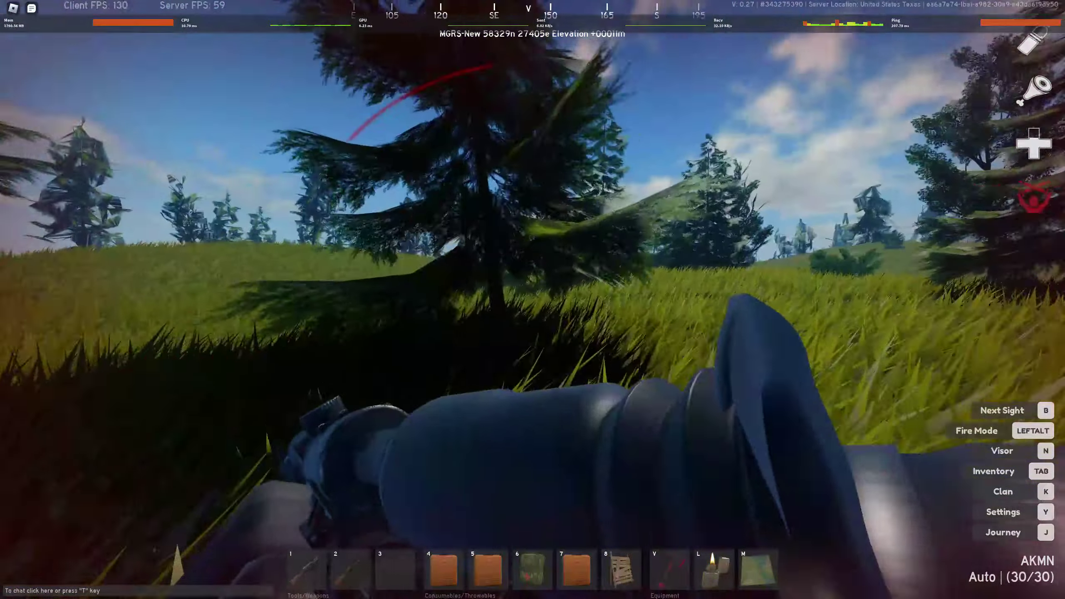
- Scope in and shoot down the enemy on the forested hillside
right_click(532, 300)
click(533, 299)
click(533, 299)
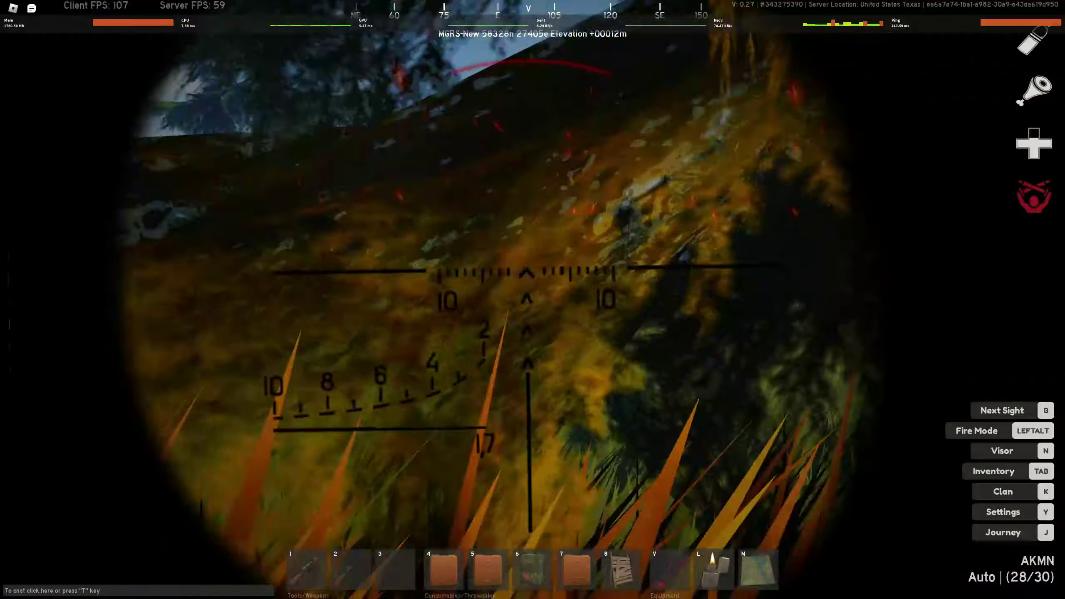
right_click(533, 300)
click(533, 299)
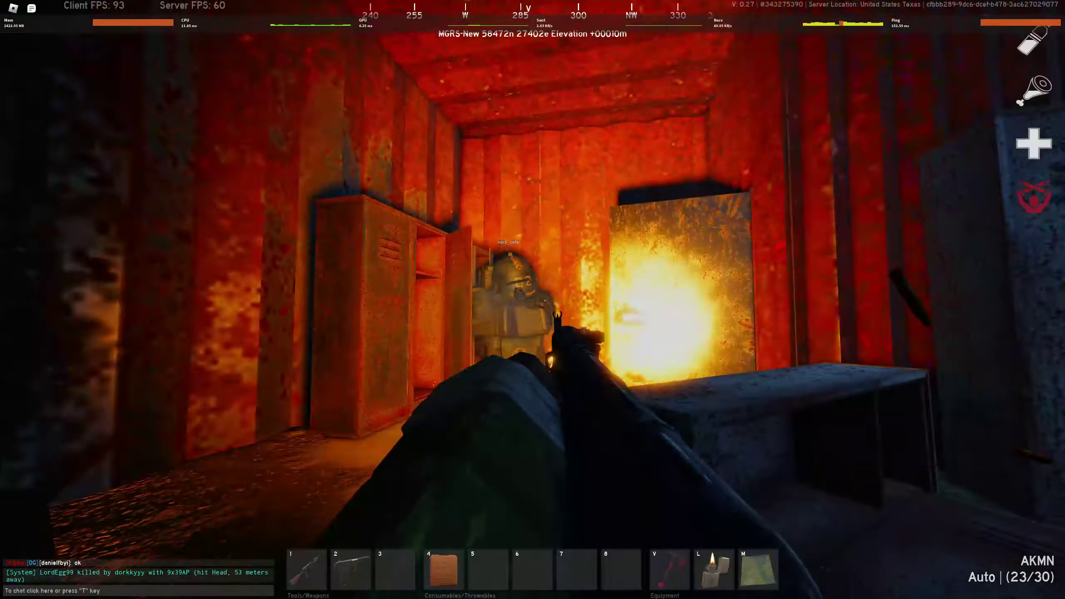
- Shoot the container enemy, briefly check the gear inventory, then keep firing at them
click(533, 300)
key(Tab)
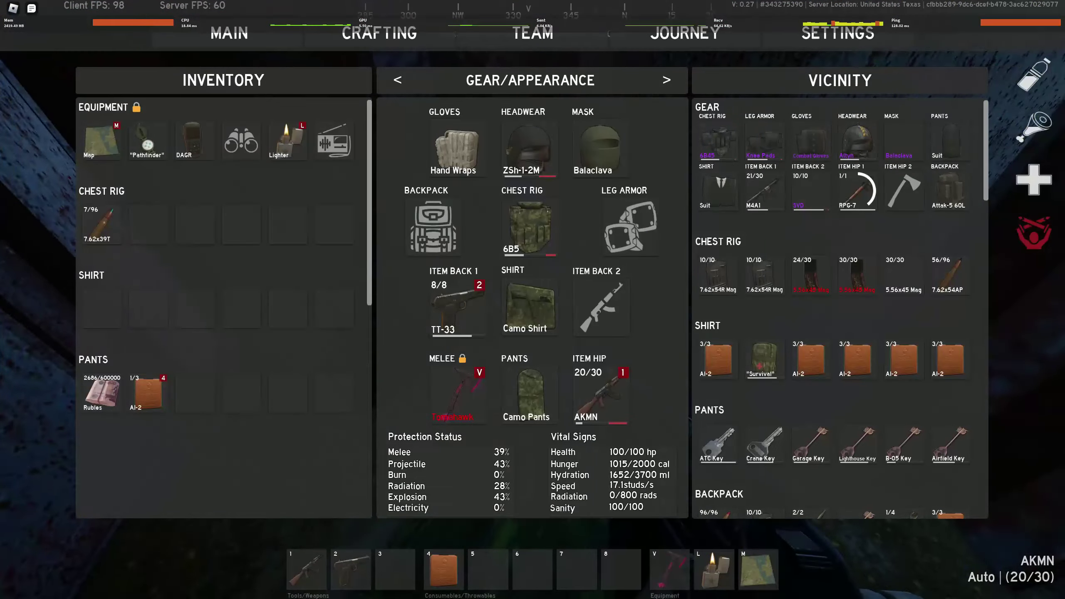
key(Tab)
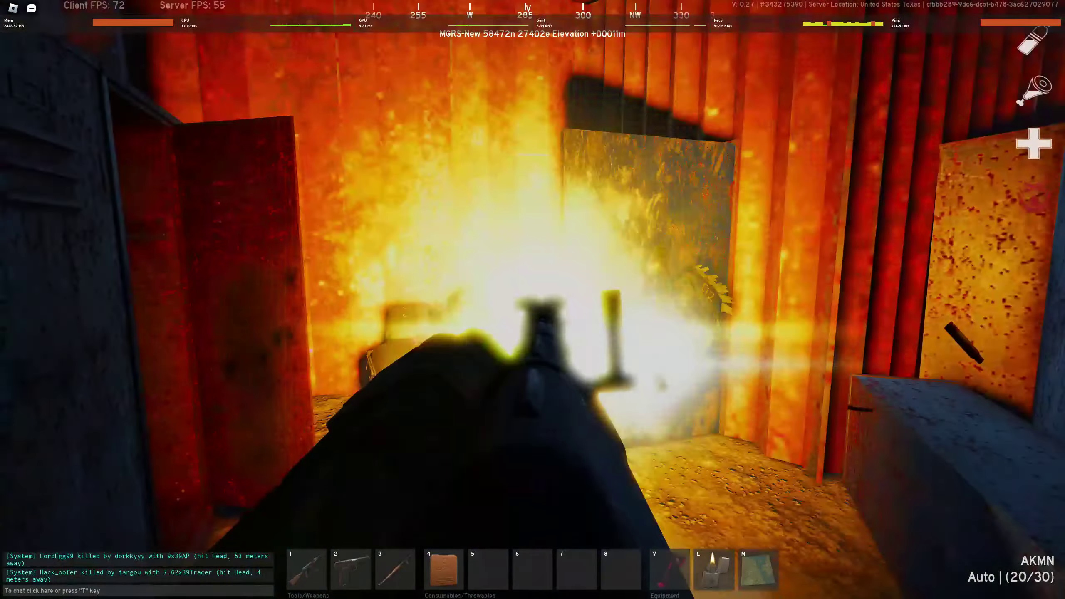
click(533, 299)
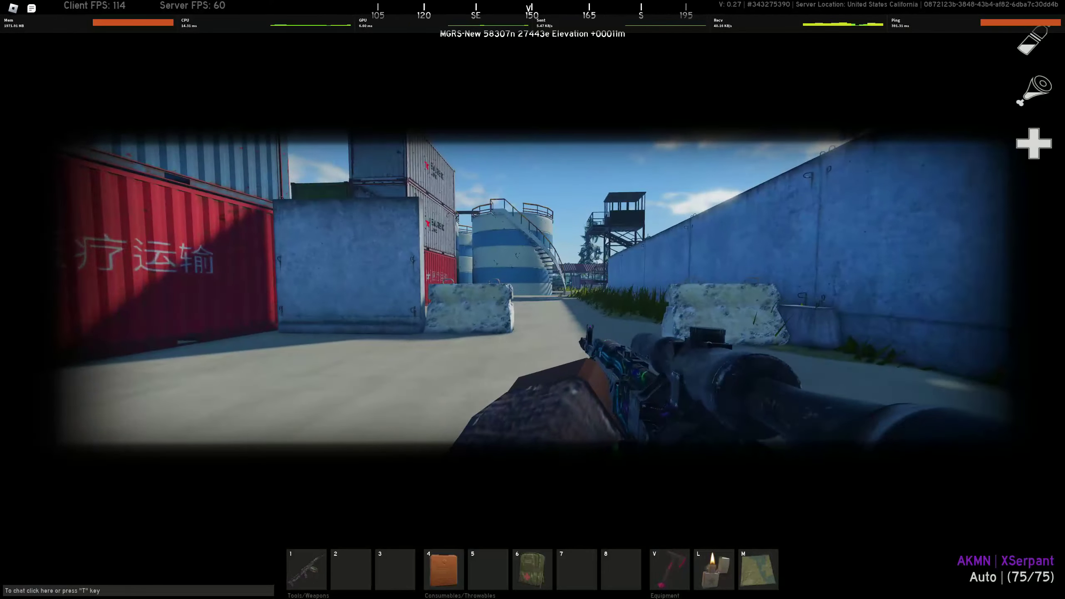
- Scope across the yard and shoot the enemies under the scaffolding and along the brick wall
right_click(533, 300)
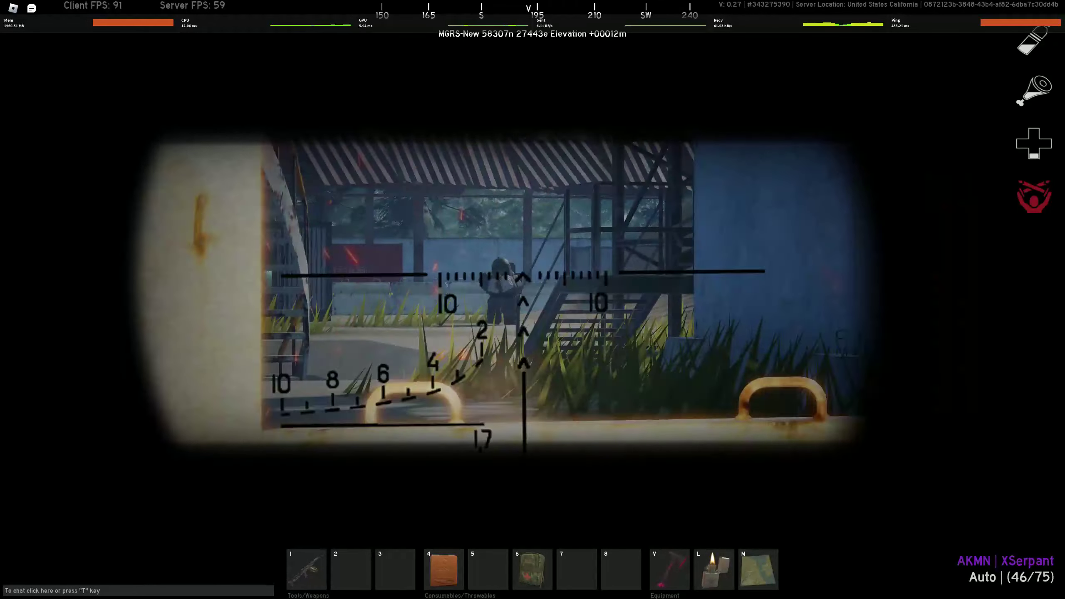
click(533, 300)
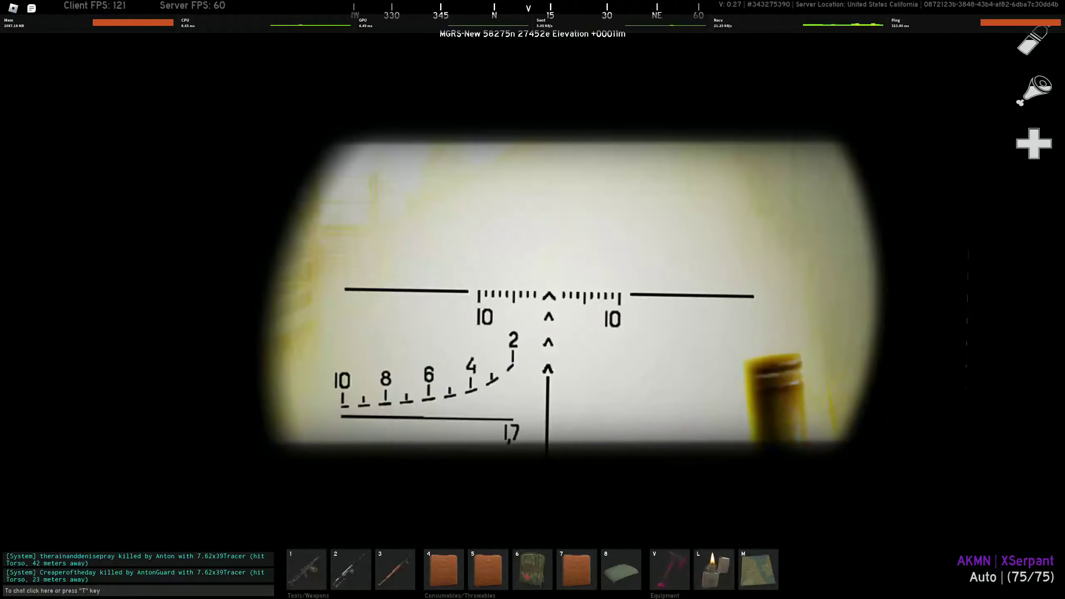
click(533, 300)
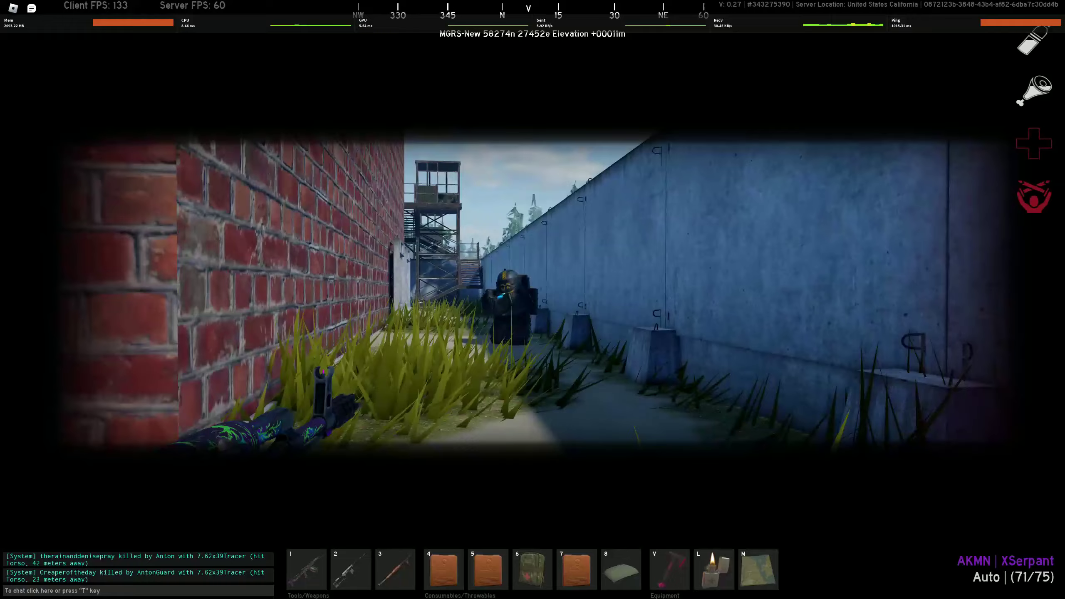
click(533, 300)
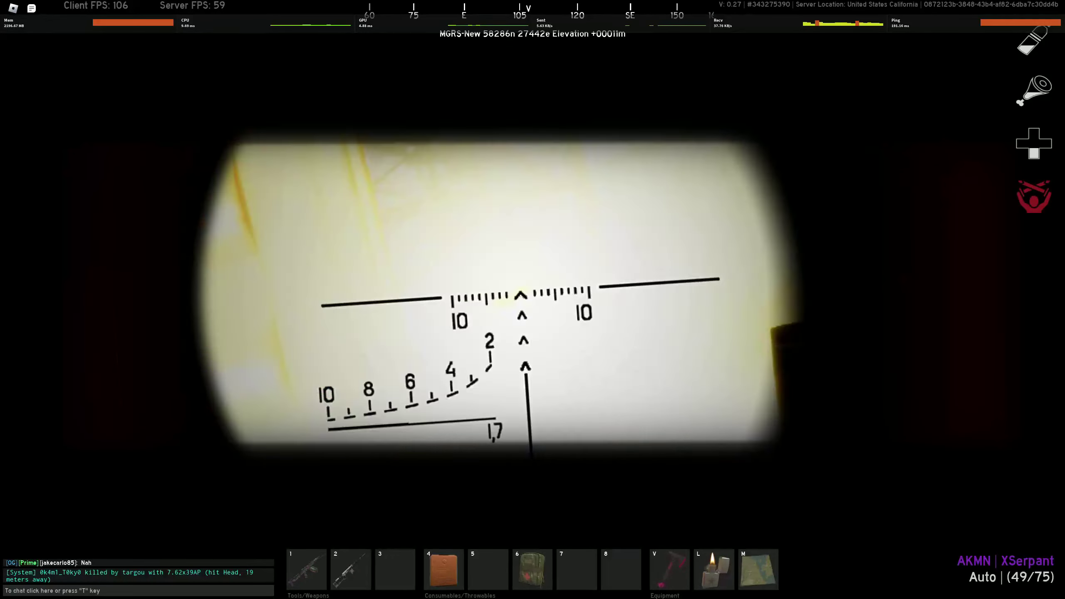
- Shoot the enemy near the tower, then bring out the medkit and heal
click(532, 300)
key(4)
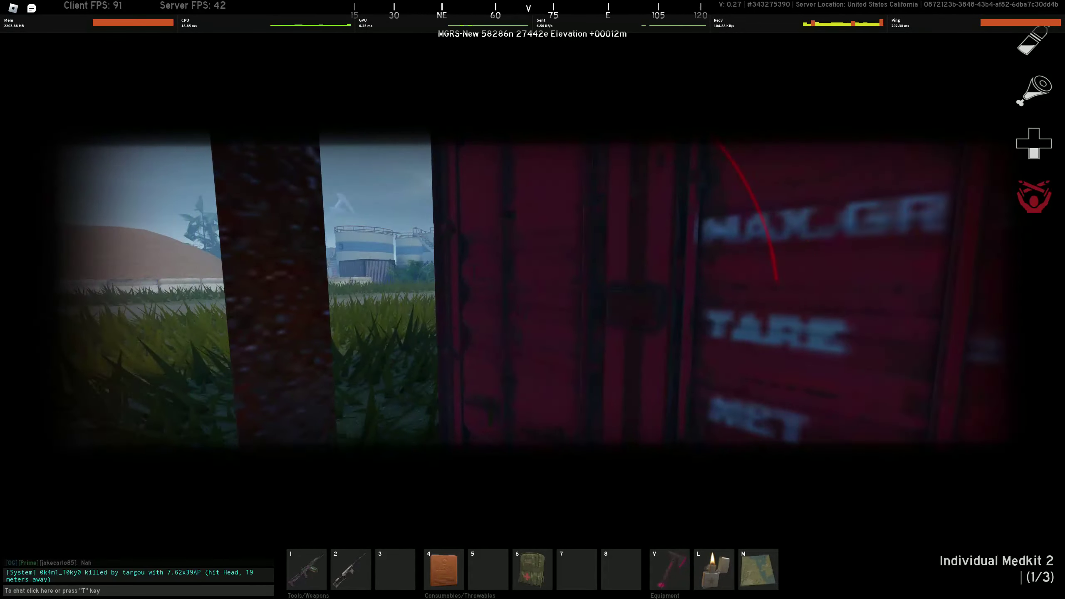
key(a)
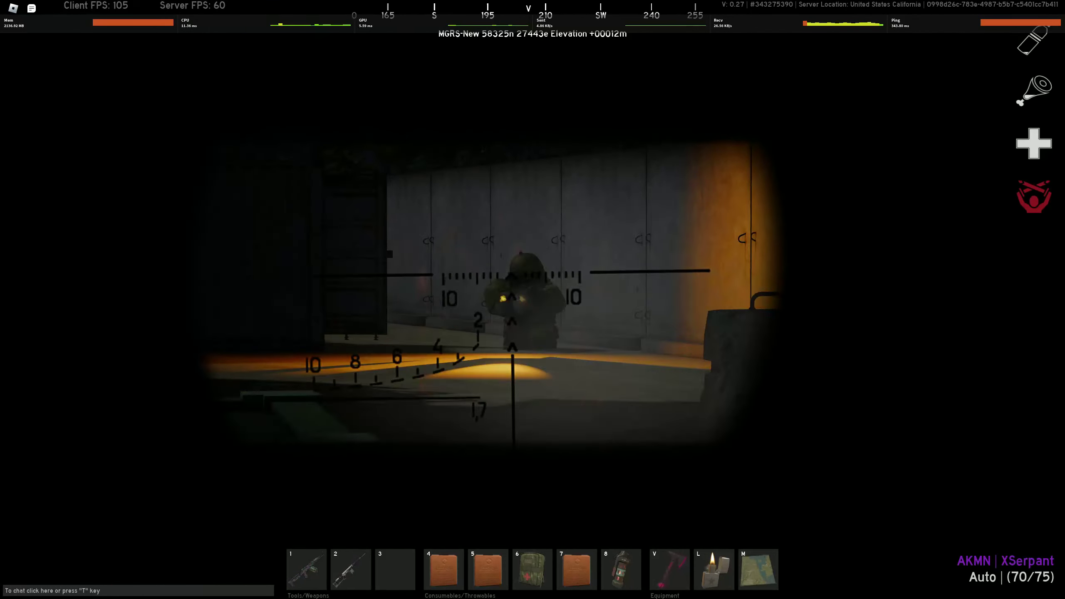
- Draw the medkit, switch back to the AKMN, and shoot the enemy behind the compound wall
key(4)
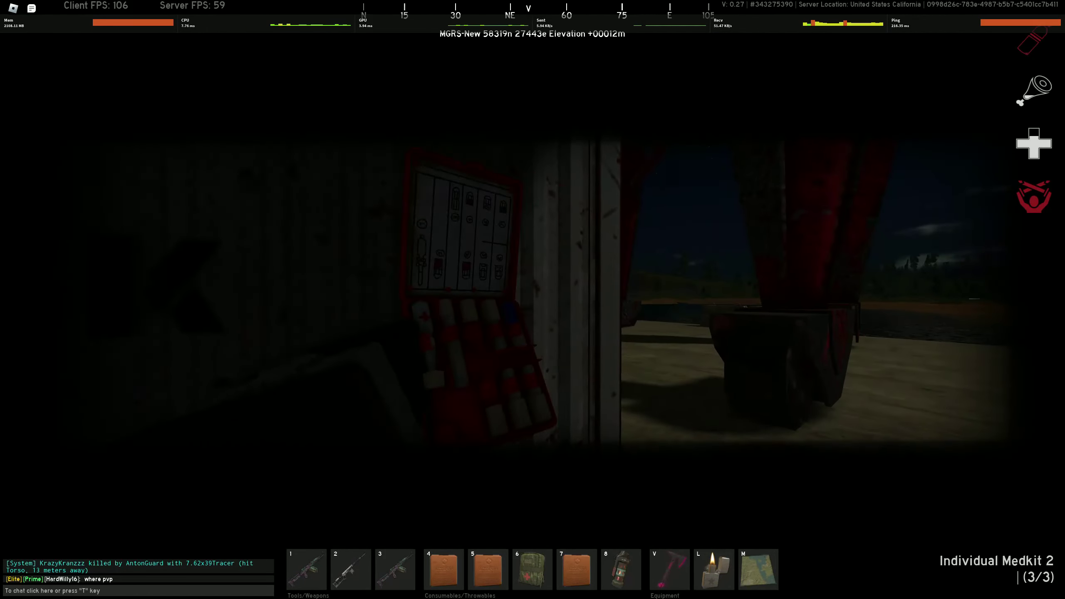
key(1)
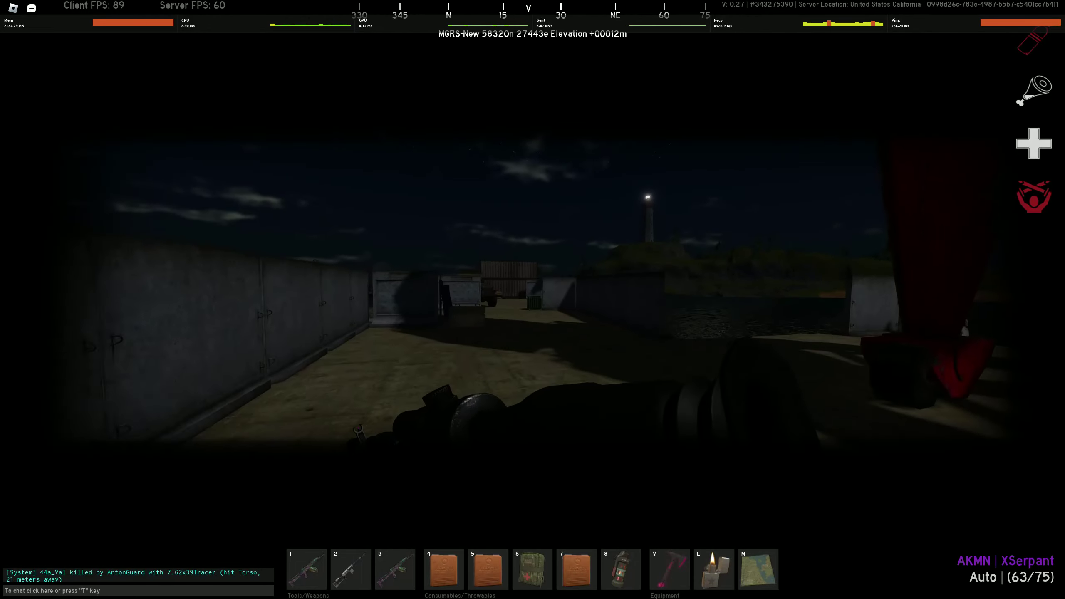
right_click(532, 300)
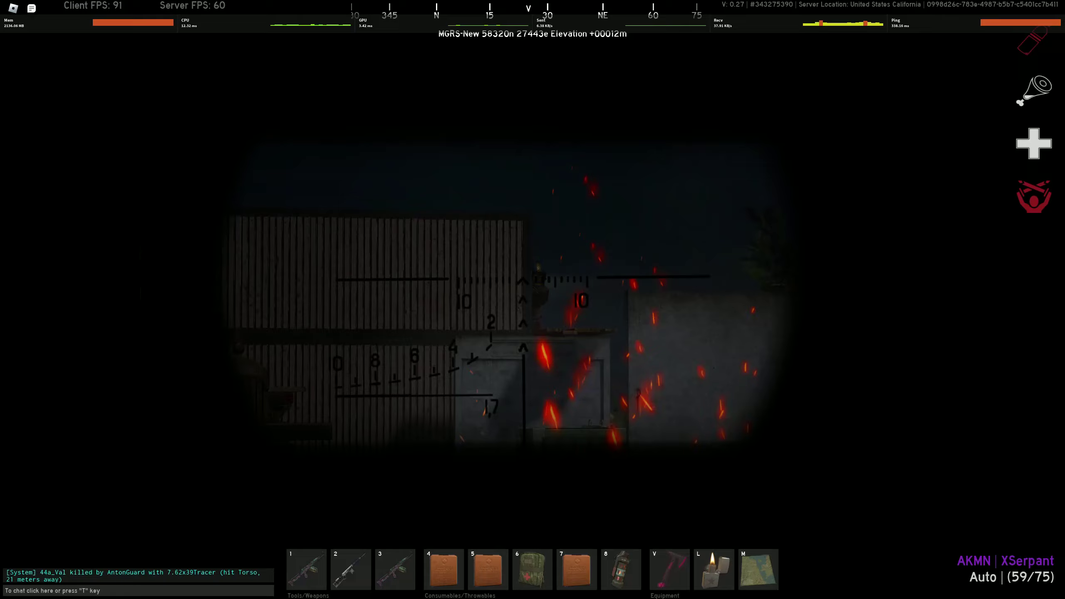
right_click(533, 299)
click(533, 299)
- Keep firing at the two soldiers until the character dies and the screen goes black
right_click(533, 300)
click(533, 300)
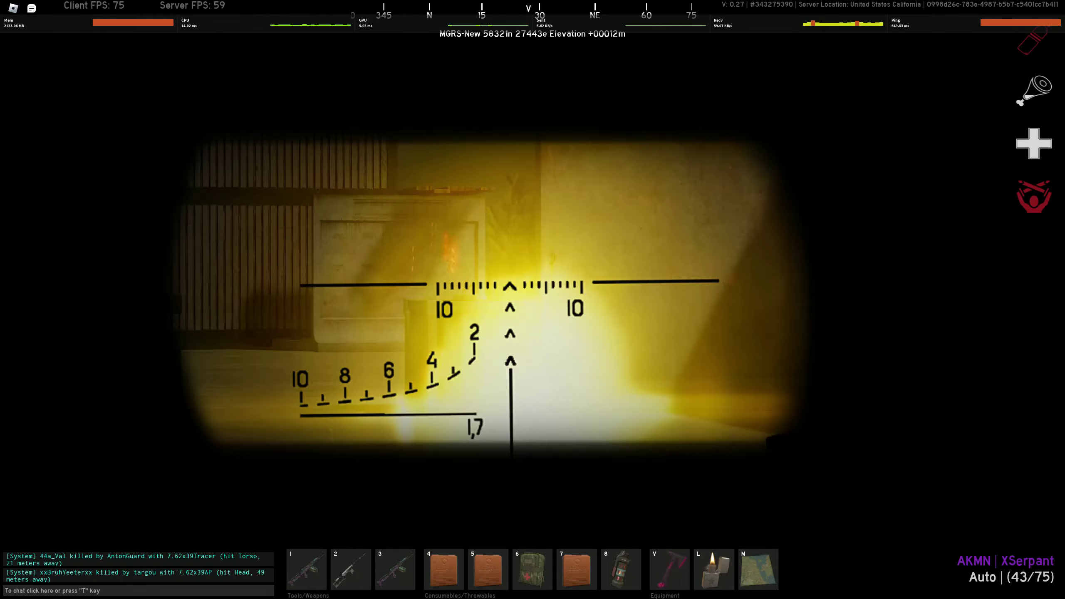
right_click(533, 300)
click(533, 300)
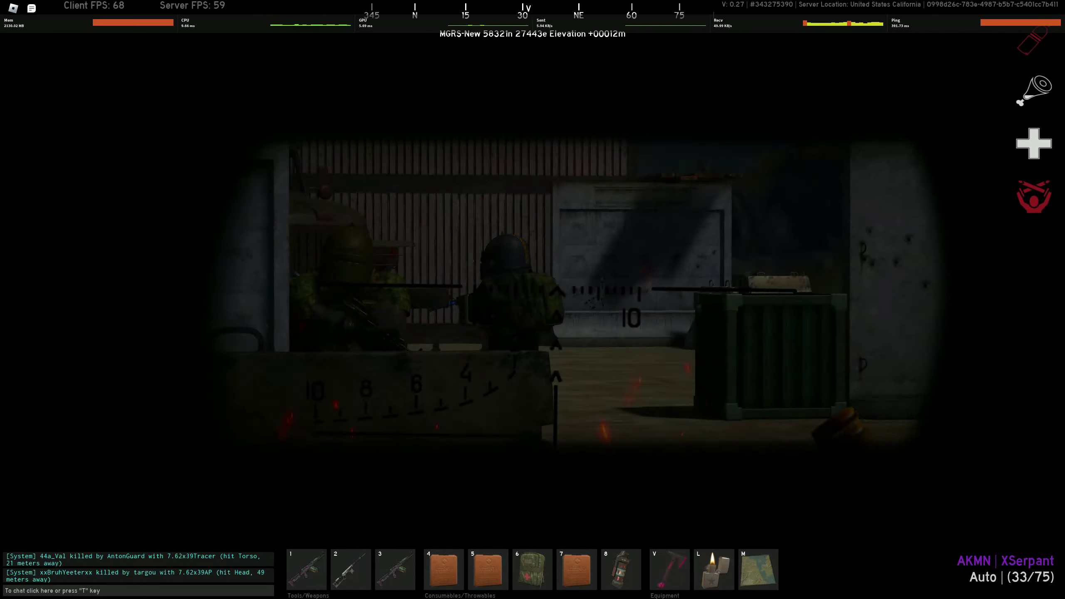
click(533, 300)
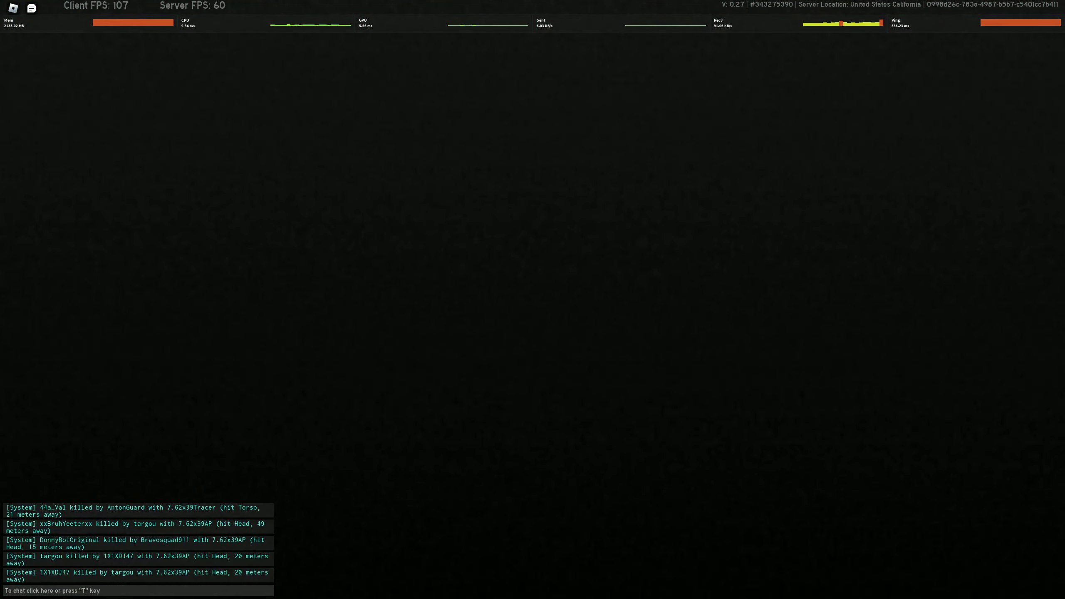